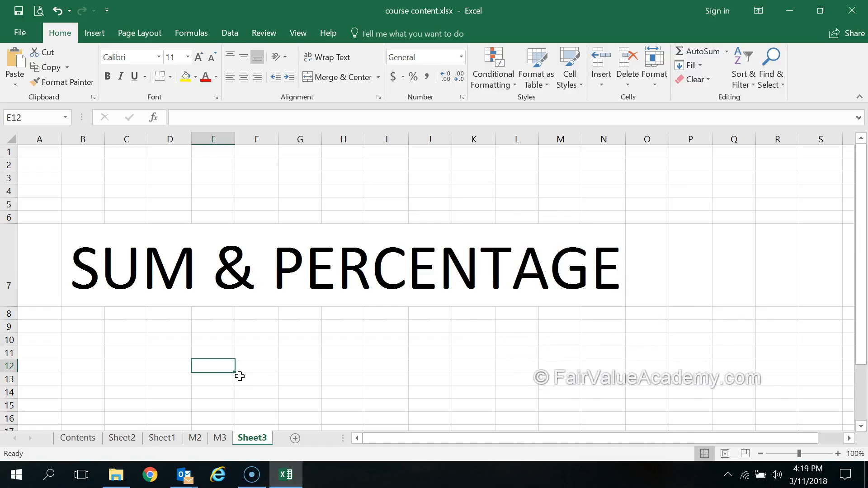
click(236, 376)
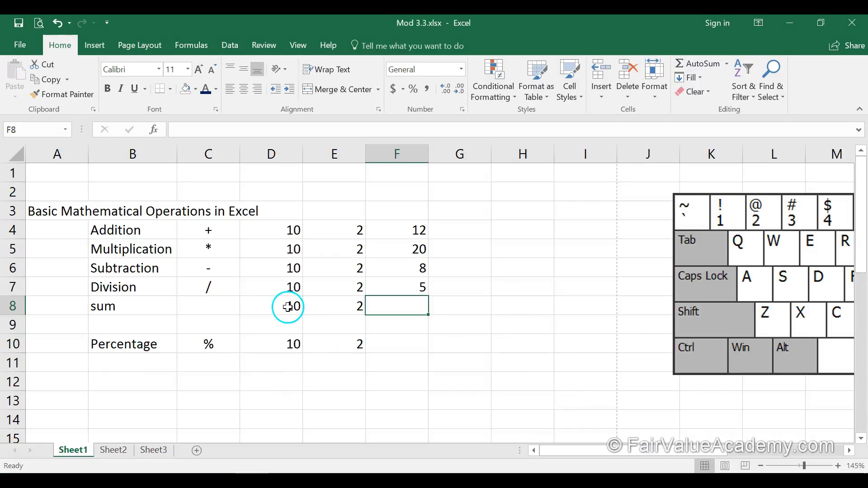
drag(289, 304, 340, 308)
key(Delete)
click(454, 332)
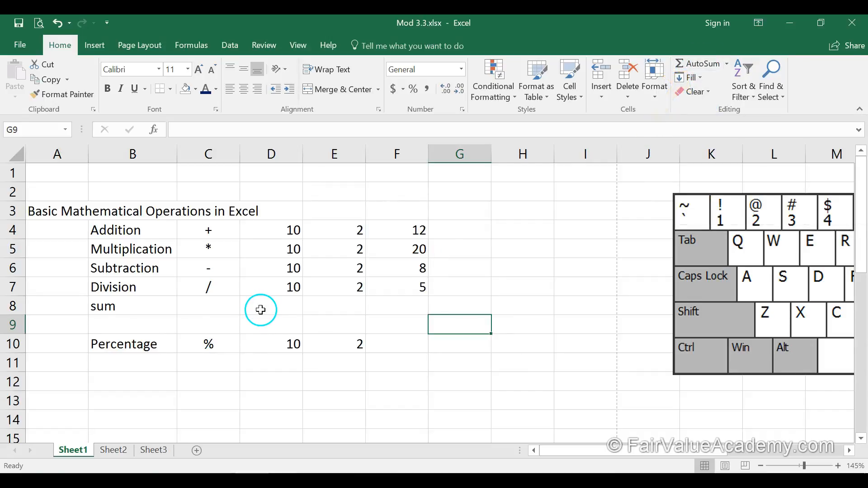
Step: Total the values in D4:D7 into cell D8 using AutoSum
click(290, 305)
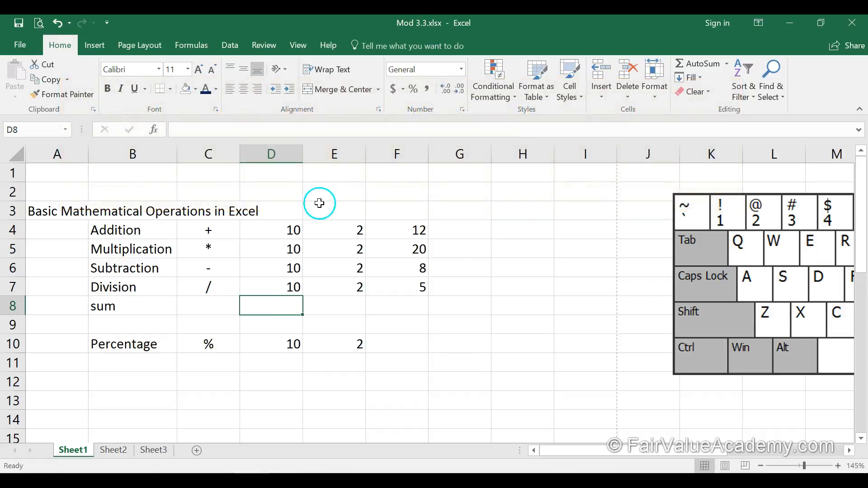
drag(277, 230, 278, 273)
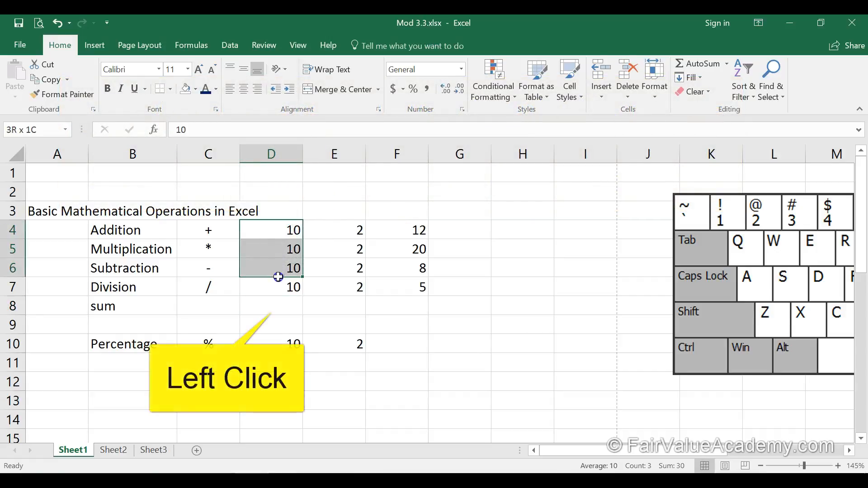
click(280, 306)
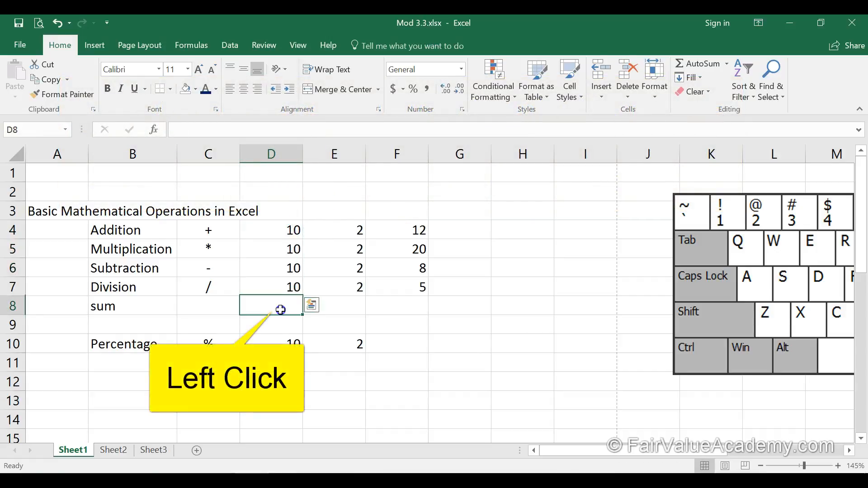
click(695, 66)
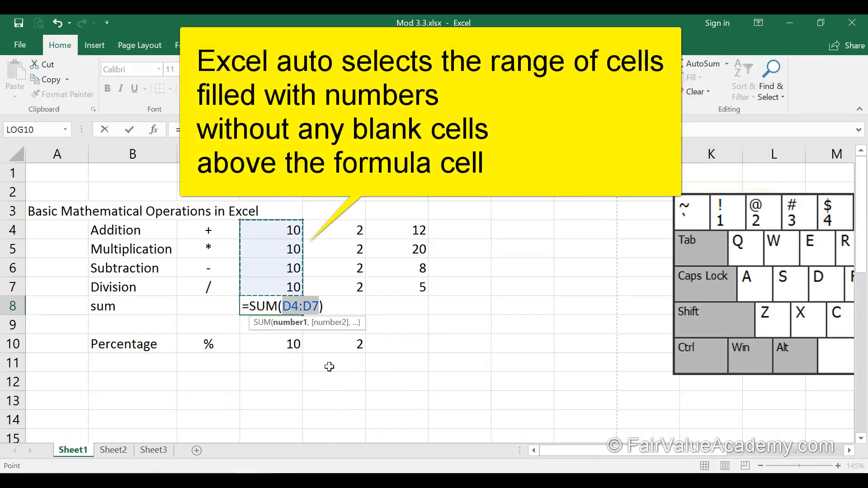
click(289, 337)
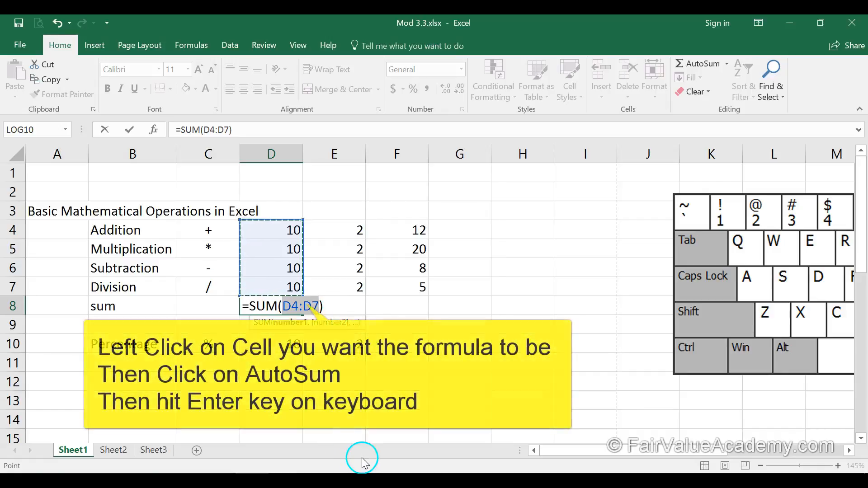
key(Escape)
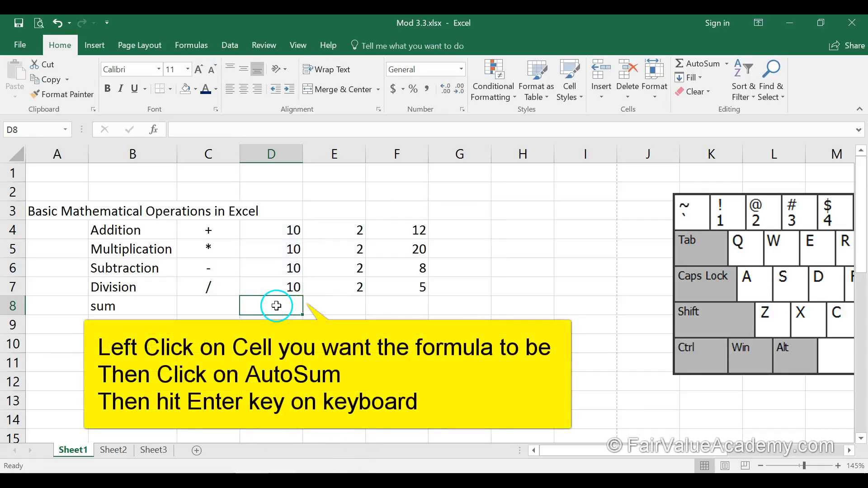
click(694, 63)
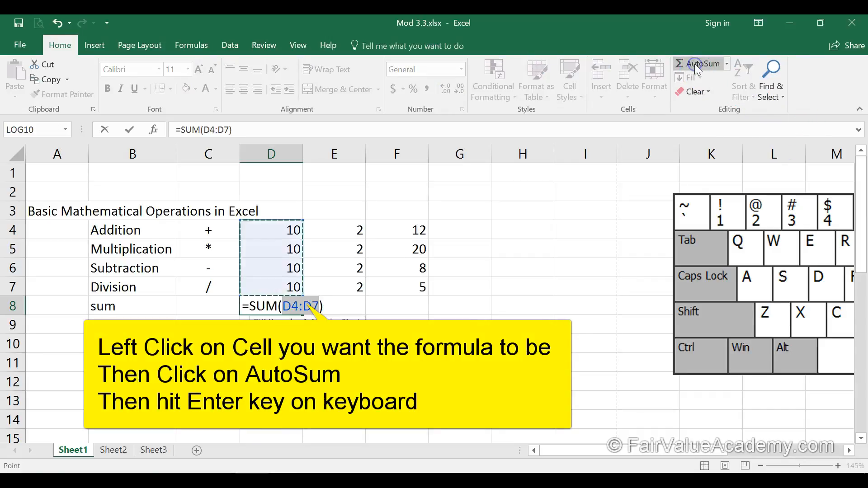
key(Return)
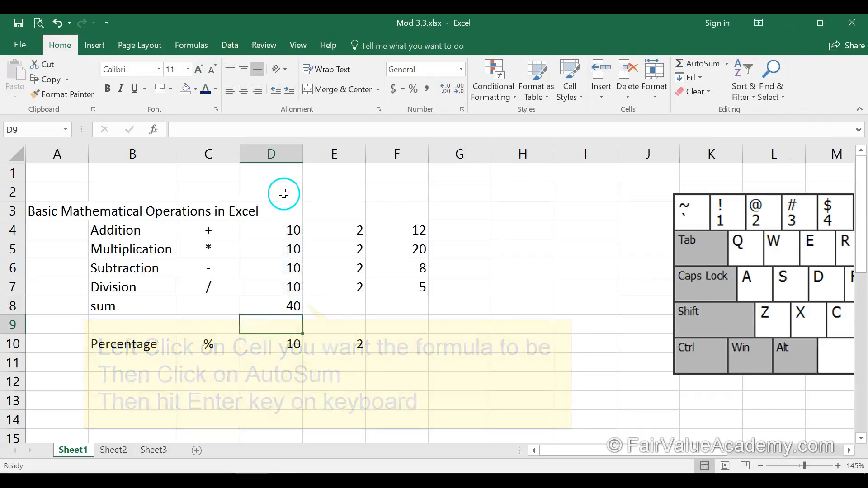
Step: Enter 10 in cell D2, leaving D3 blank above the data
click(280, 192)
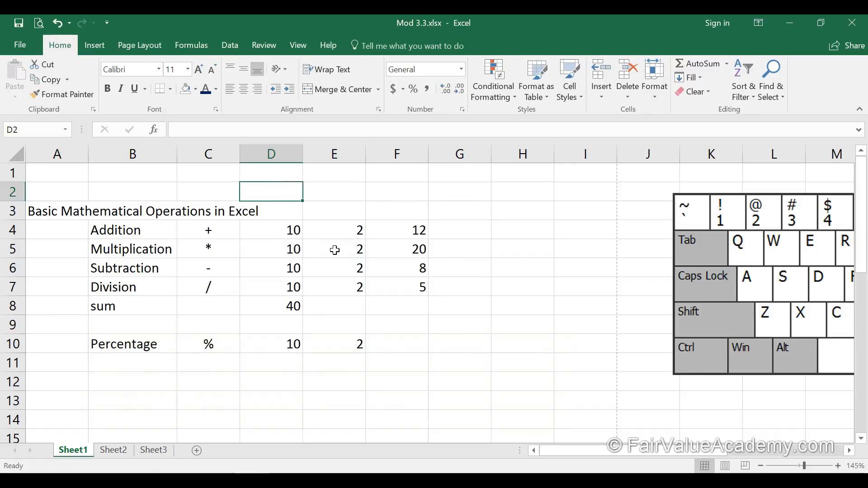
text(10)
key(Return)
click(255, 212)
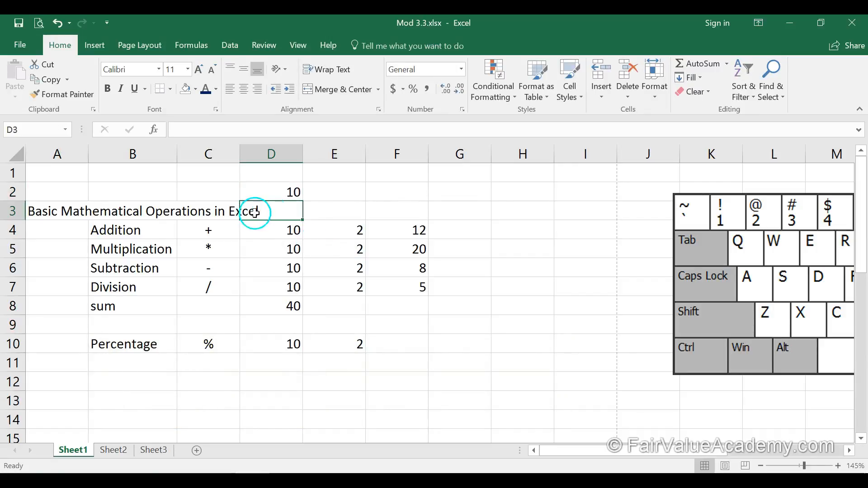
Step: Clear cell D8 and insert an AutoSum there again
click(286, 309)
key(Delete)
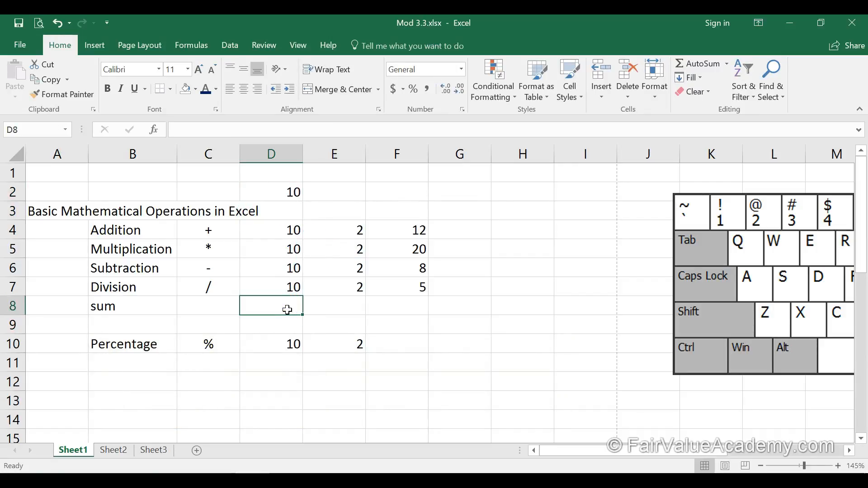
click(691, 63)
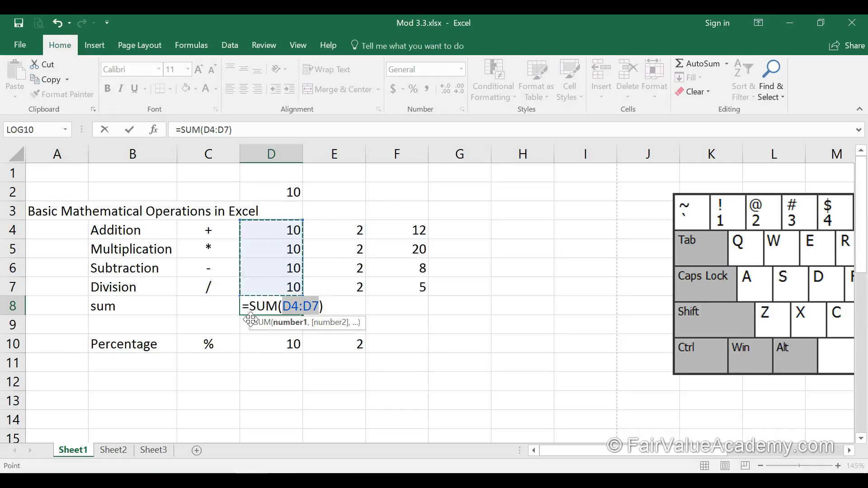
key(Return)
Step: Clear the value in cell D2
click(267, 193)
key(Delete)
Step: Write =sum(E4:E7) in cell E8, selecting the range E4:E7 with the mouse
click(338, 304)
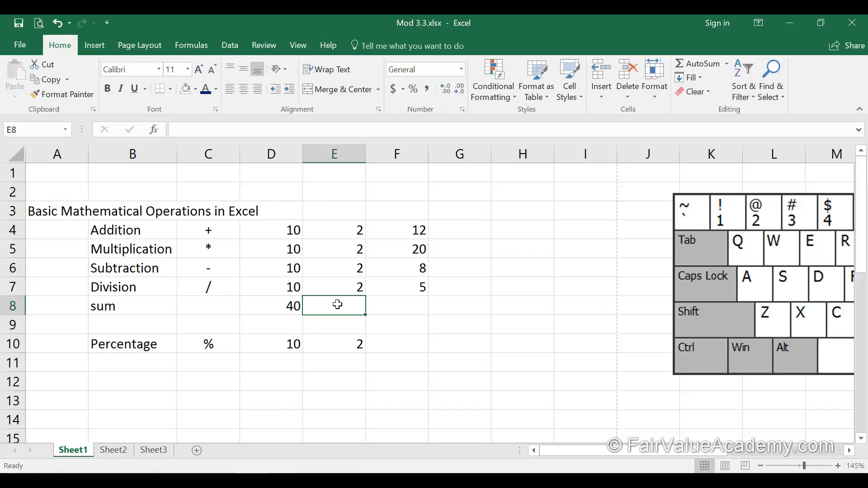
text(=)
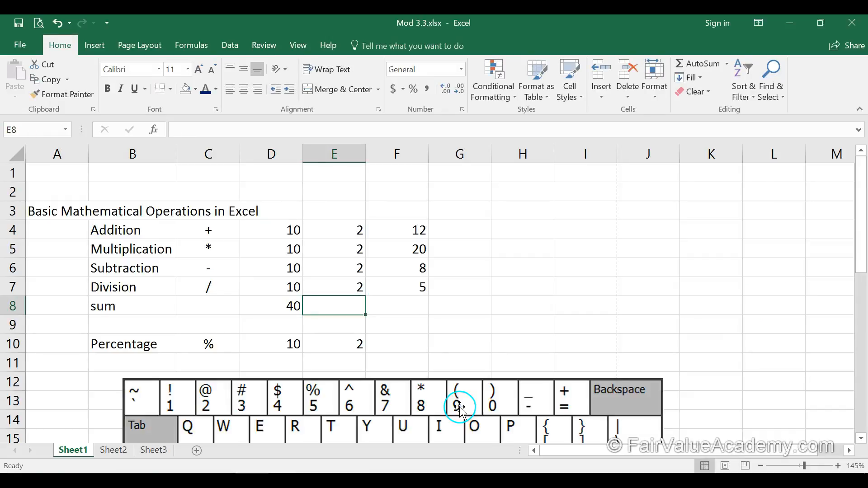
text(=)
text(sum()
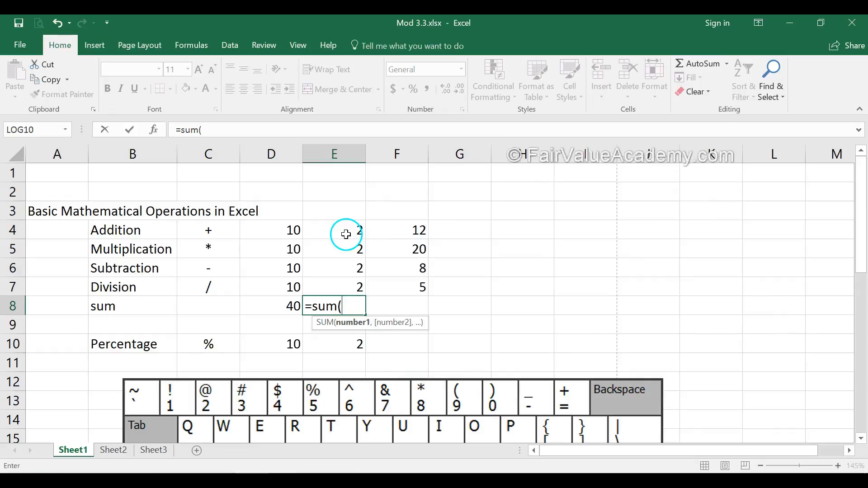
drag(346, 231, 353, 281)
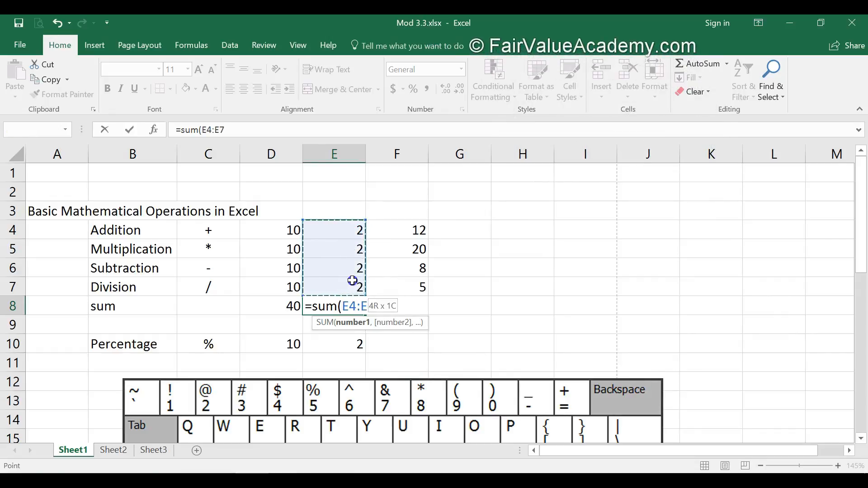
text())
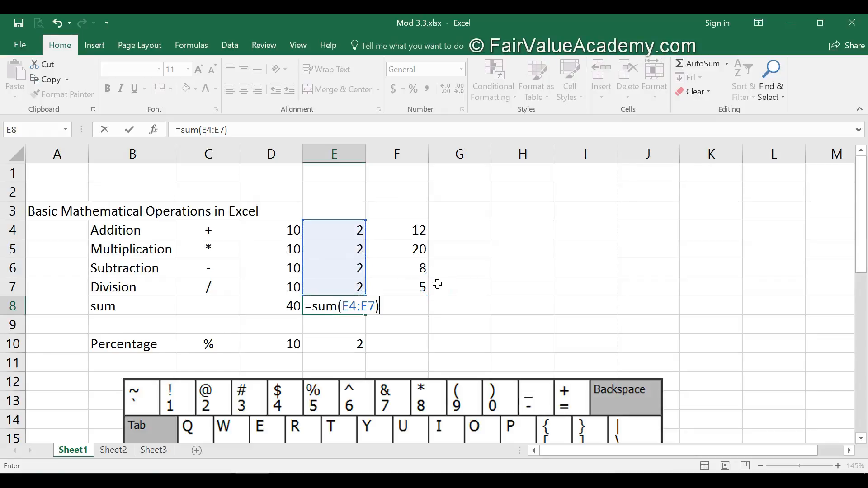
key(Return)
Step: Write =sum(F4:F7) in cell F8, selecting the range with the arrow keys
click(412, 303)
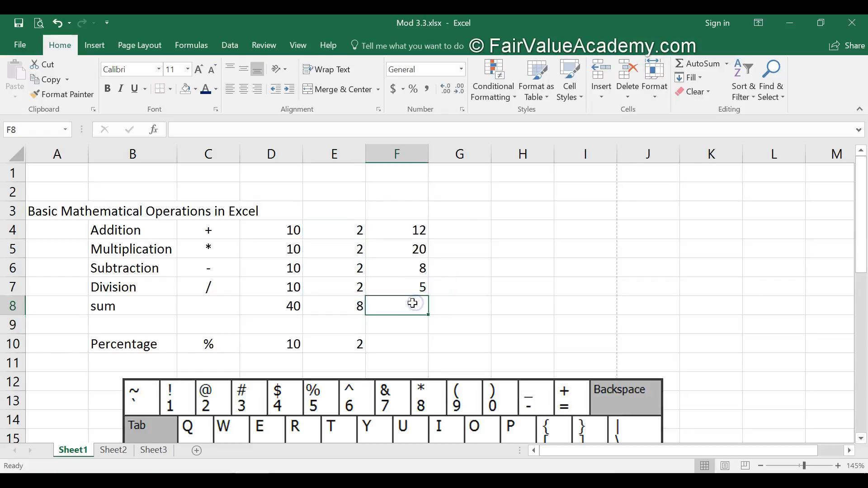
text(=)
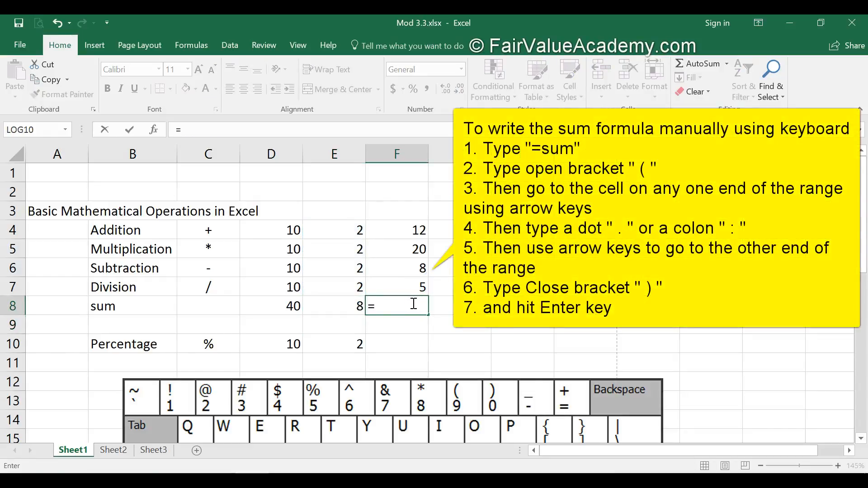
text(sum()
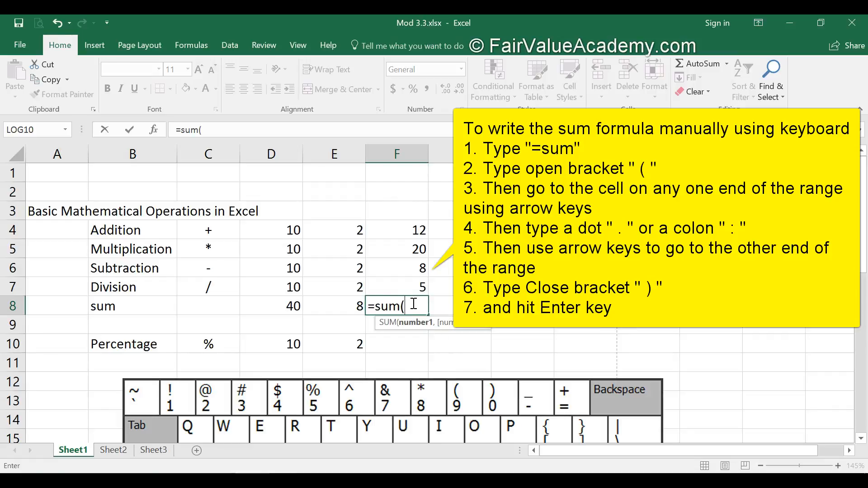
key(Up)
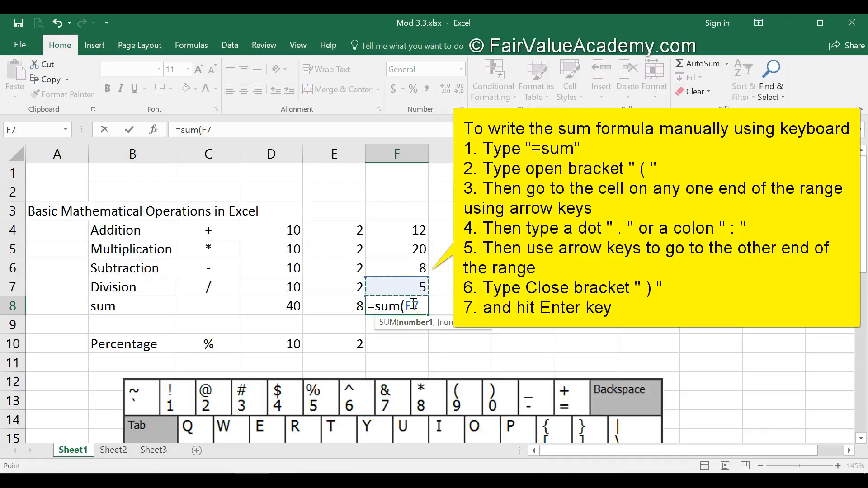
key(period)
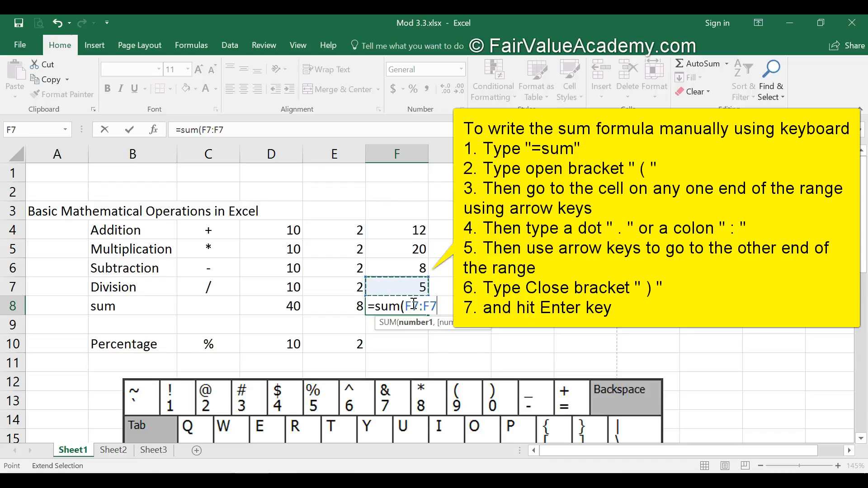
key(Up)
key(Up)
key(Up)
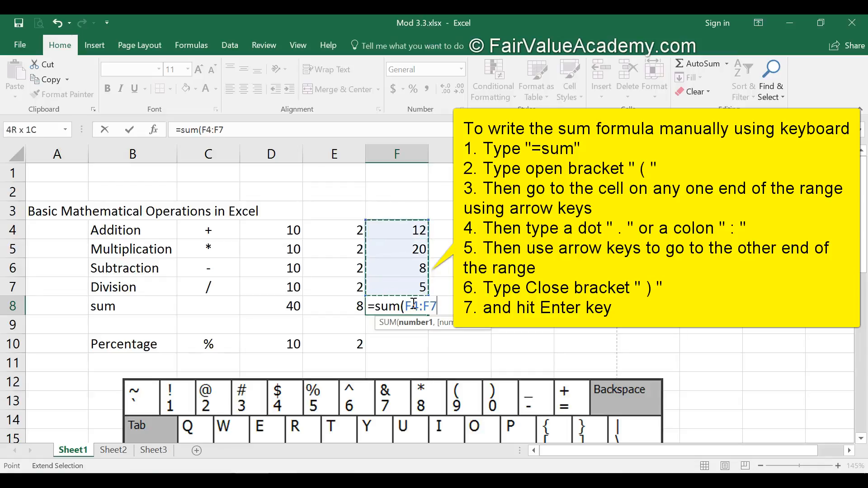
text())
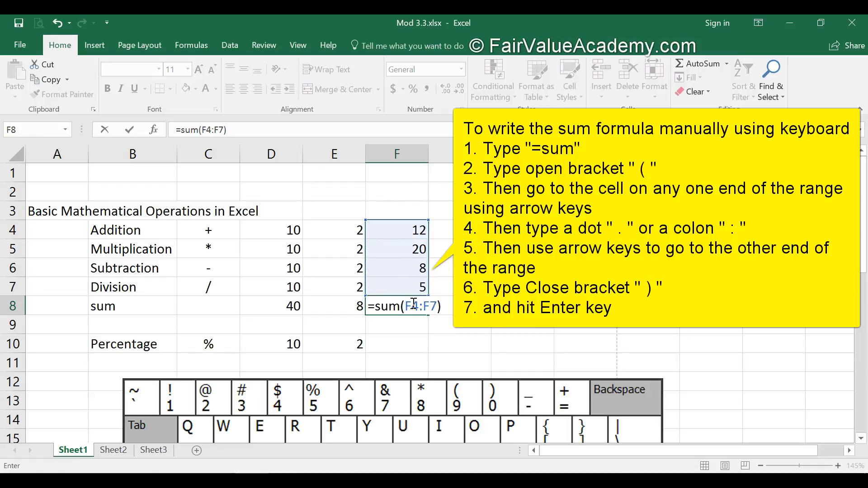
key(Return)
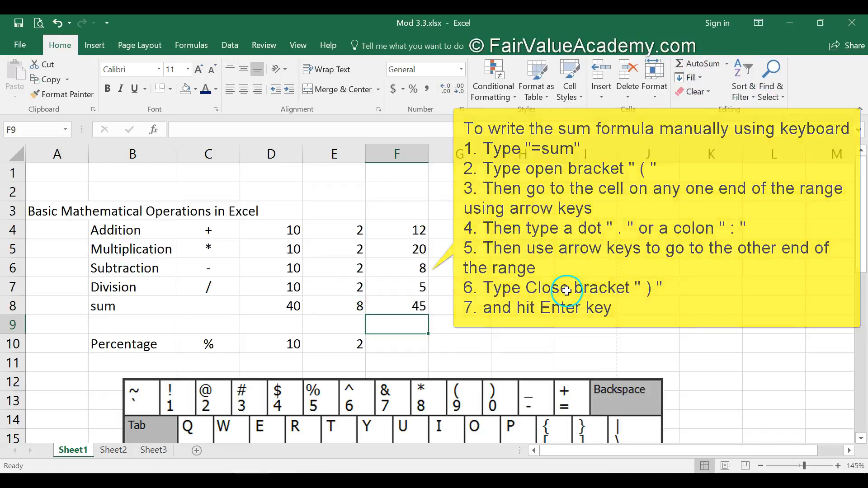
Step: Clear cell F8 and enter 30 in cell F2
click(420, 301)
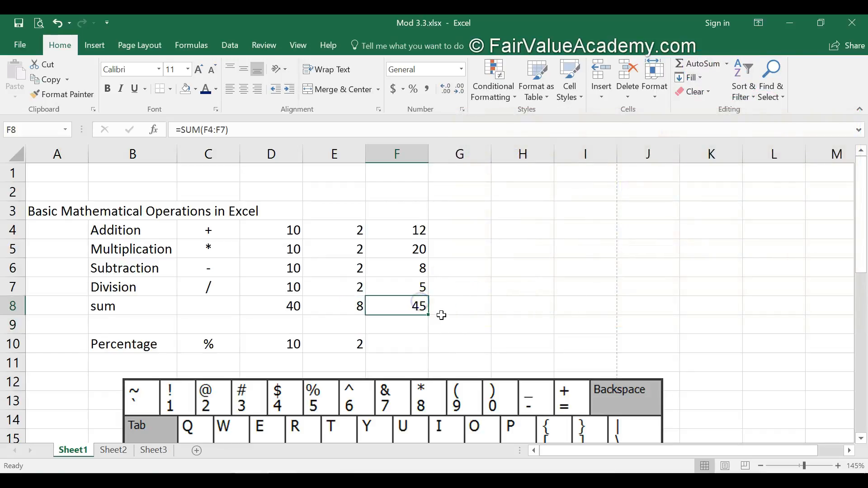
key(Delete)
click(413, 194)
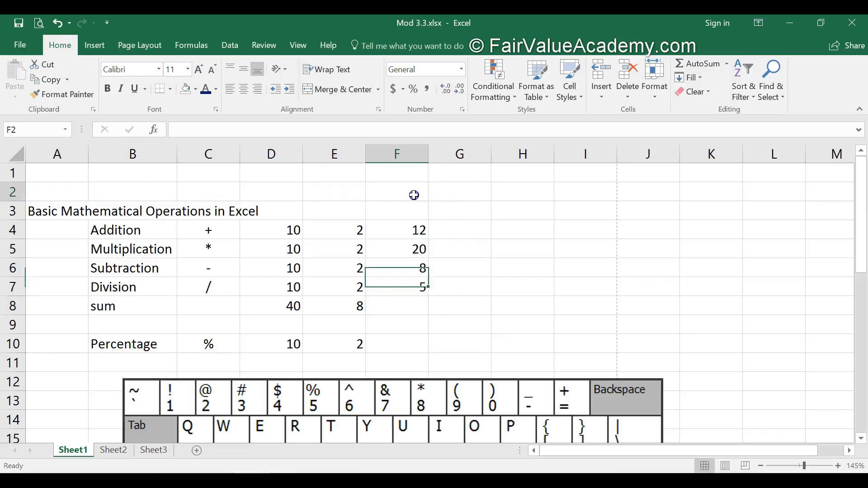
text(30)
key(Return)
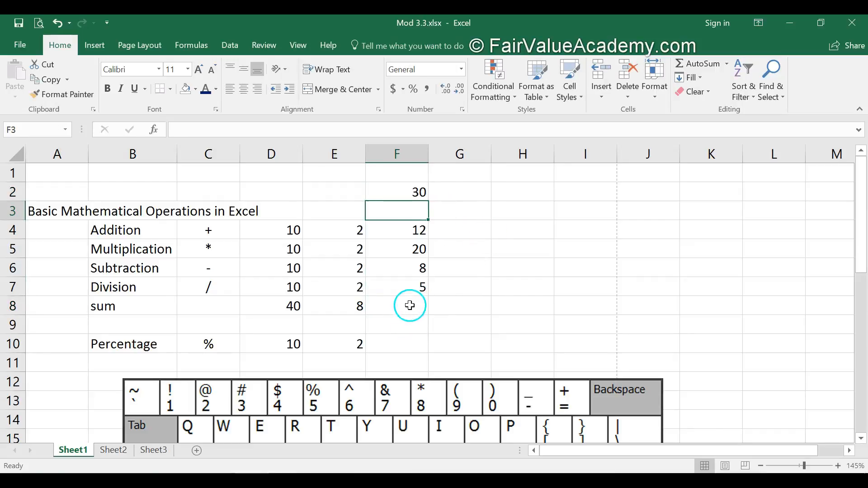
Step: Insert an AutoSum in F8 and widen its range to F2:F7
click(410, 306)
click(705, 63)
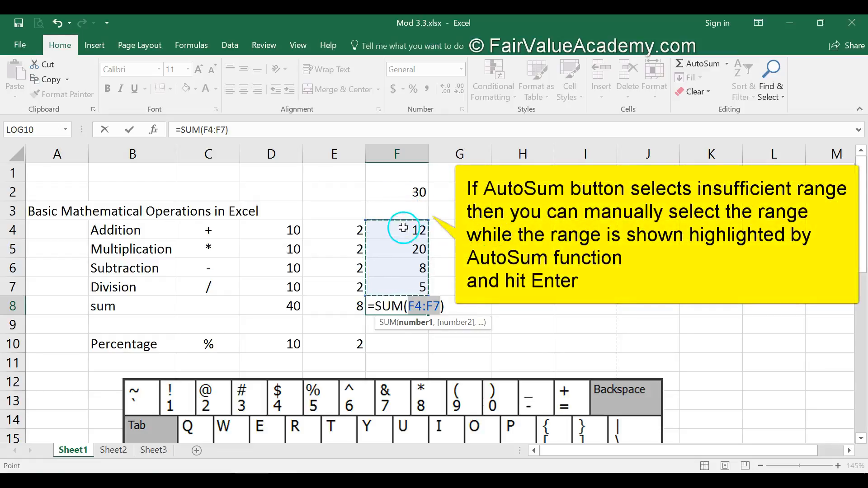
drag(397, 193, 395, 283)
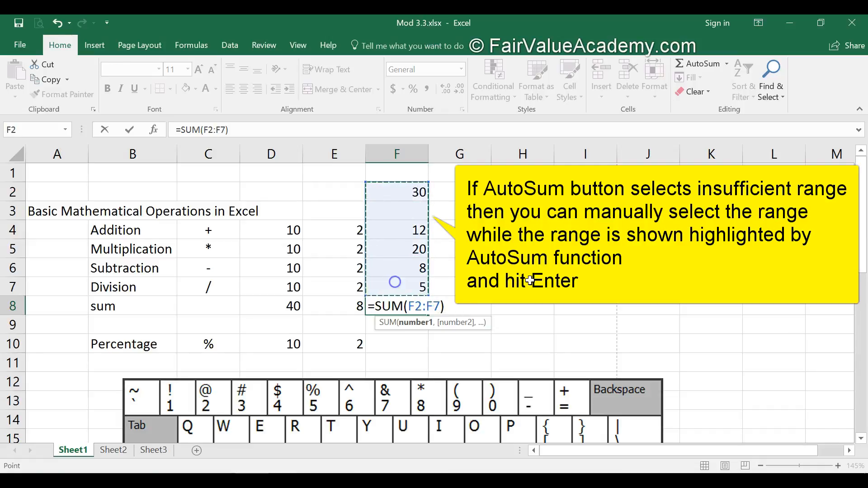
key(Return)
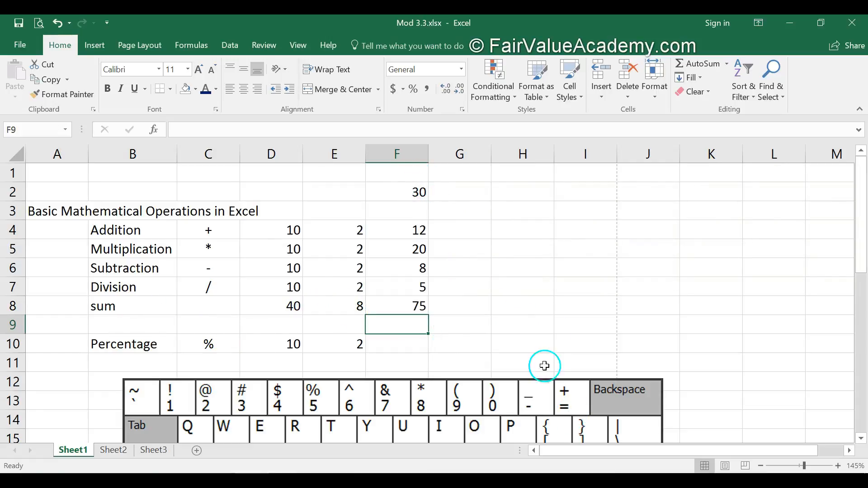
Step: Examine the Percentage row cells D10, E10 and F10
scroll(583, 294, down, 1)
click(355, 364)
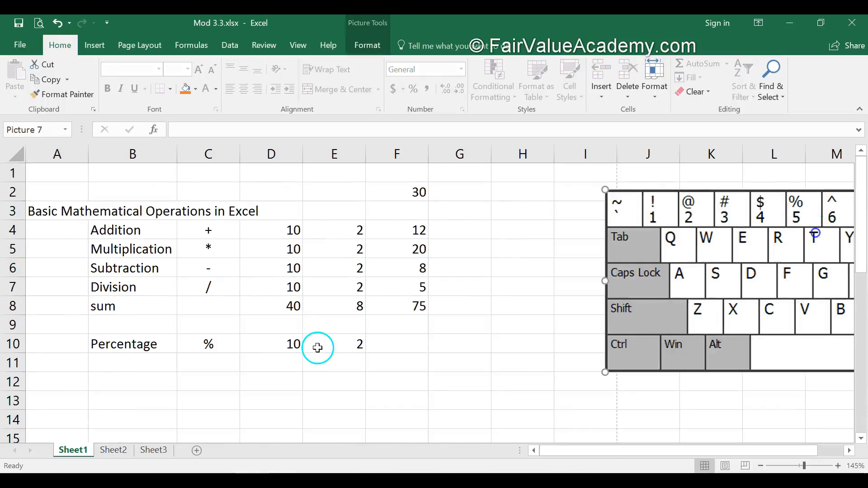
click(290, 345)
click(323, 342)
click(410, 342)
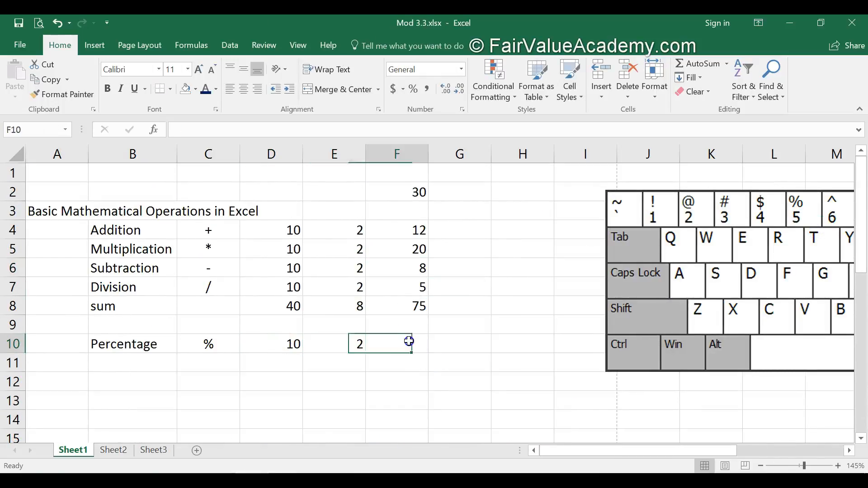
click(348, 339)
click(291, 344)
click(403, 345)
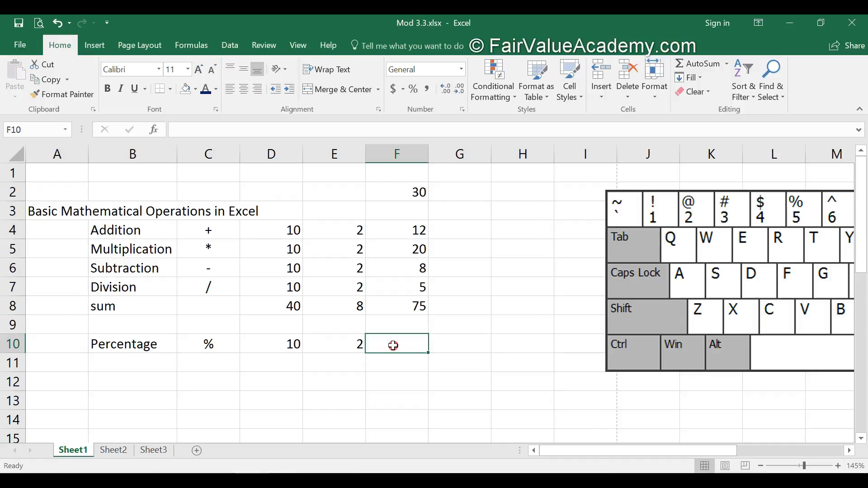
Step: Format cell F10 with the Percentage number format
right_click(394, 346)
click(443, 288)
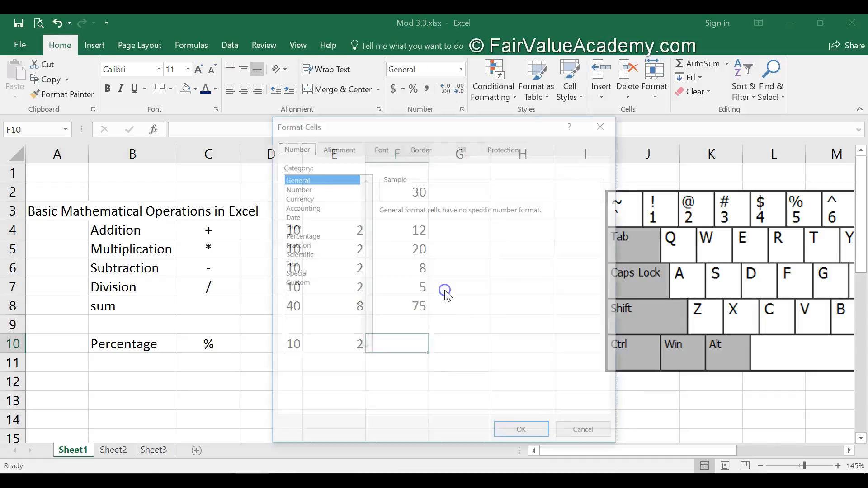
click(294, 151)
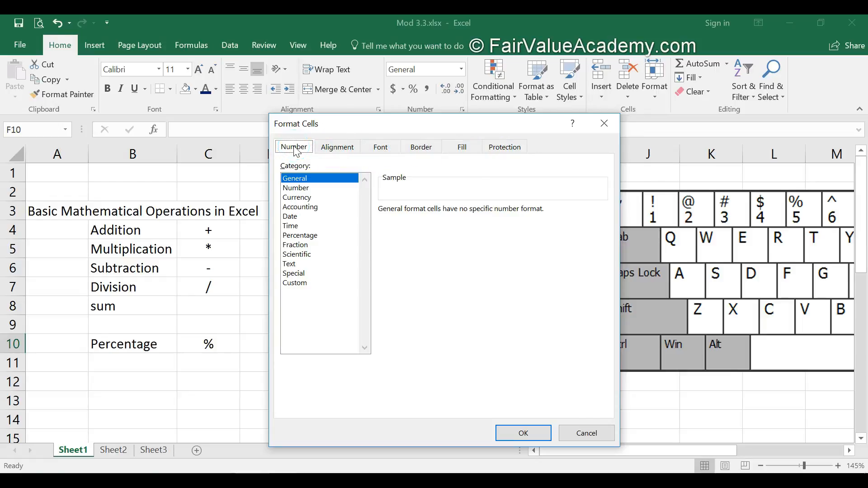
click(292, 235)
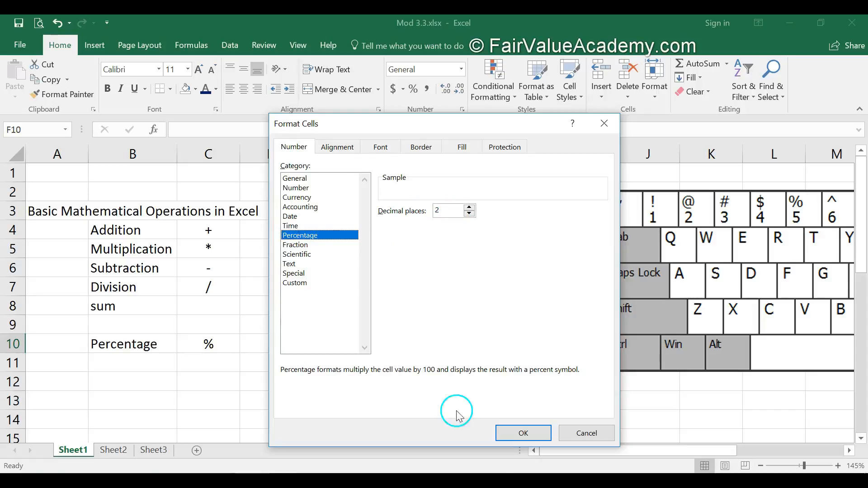
click(515, 434)
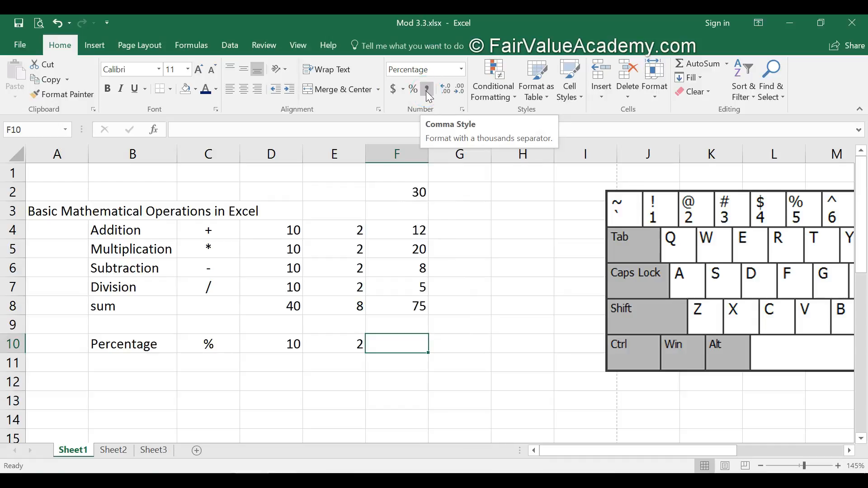
right_click(397, 345)
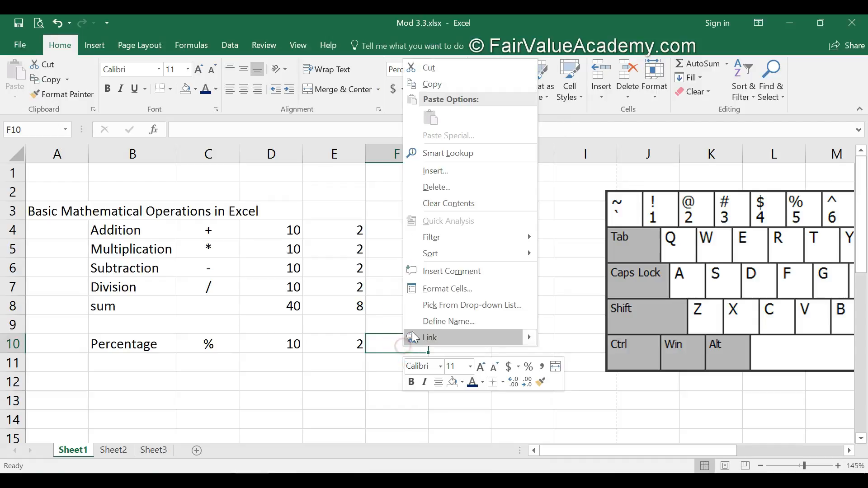
click(442, 290)
click(300, 190)
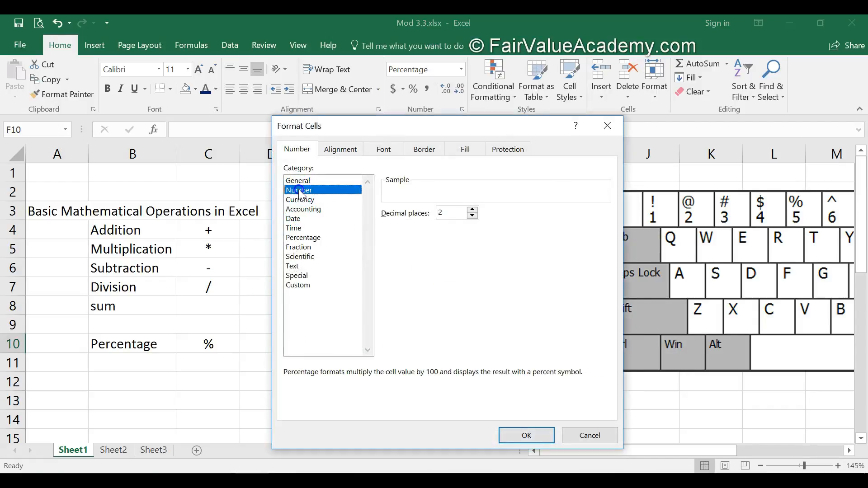
click(384, 231)
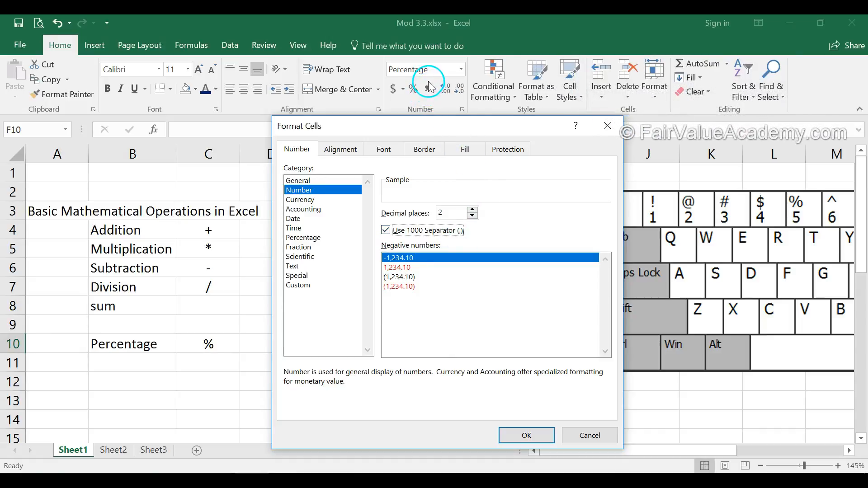
click(587, 435)
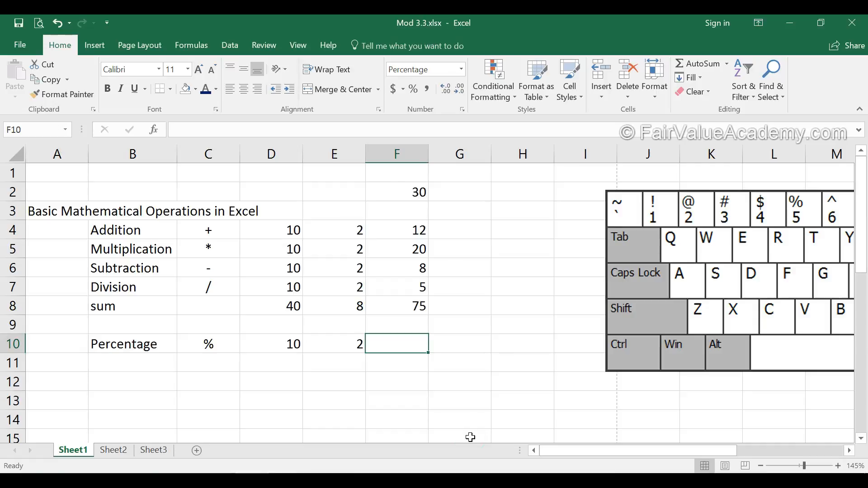
Step: Enter the formula =E10/D10 in cell F10 by selecting the cells
text(=)
click(344, 344)
text(/)
click(261, 345)
key(Return)
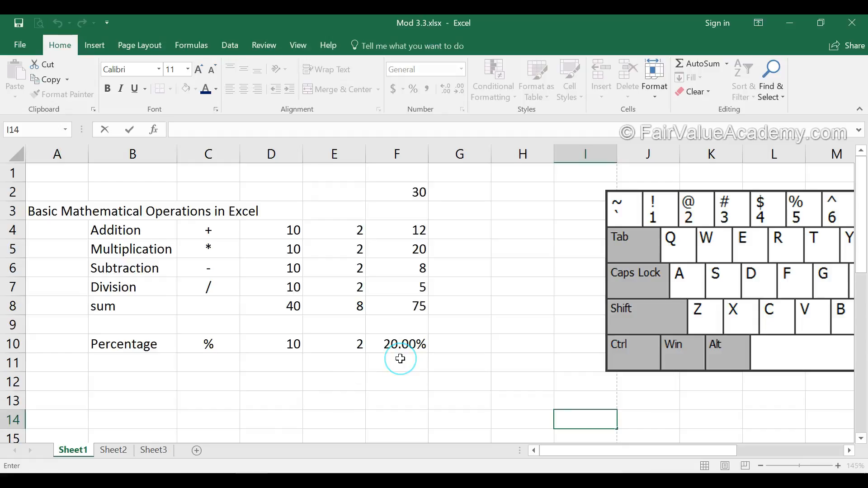
Step: Enter the label Disc in cell E12
click(325, 382)
text(Disc)
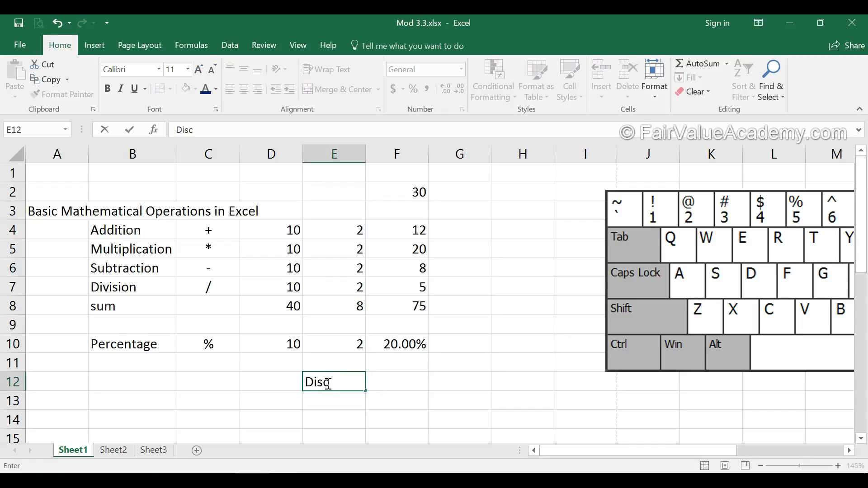
key(Return)
Step: Enter 500 in cell F11
key(Up)
key(Right)
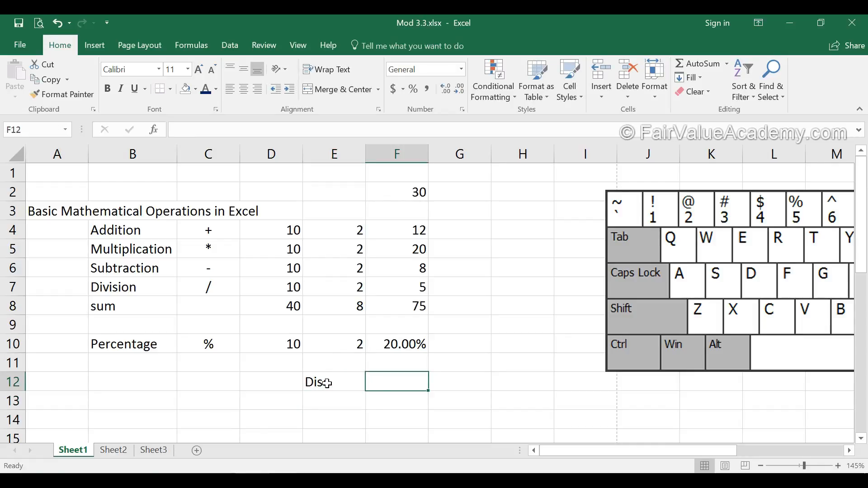
key(Left)
key(Up)
key(Right)
text(500)
key(Return)
Step: Write the formula =F11*F10 in cell F12 using the arrow keys to pick the cells
text(=)
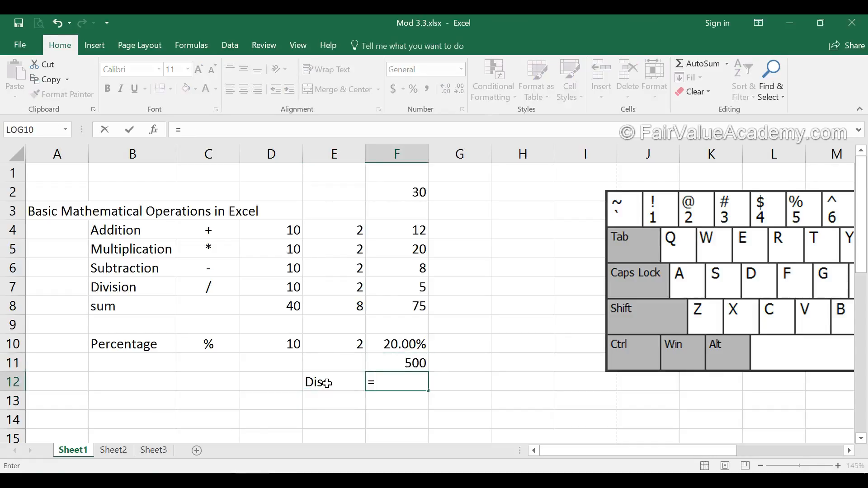
key(Up)
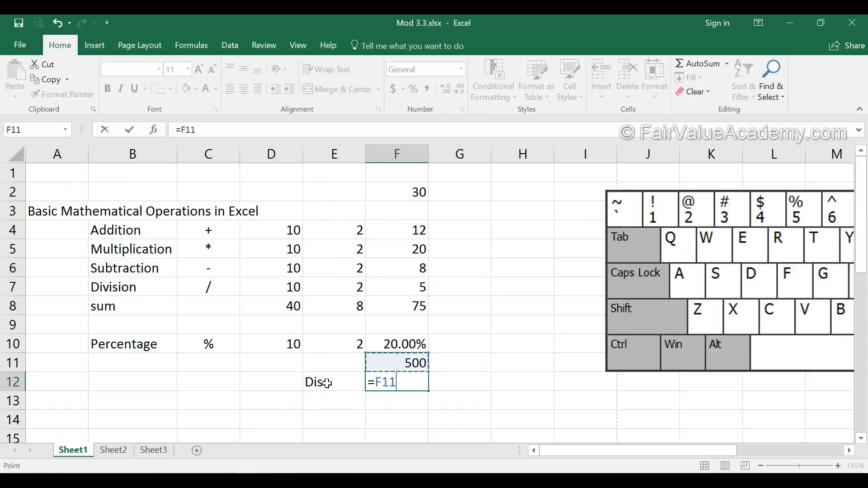
text(*)
key(Up)
key(Up)
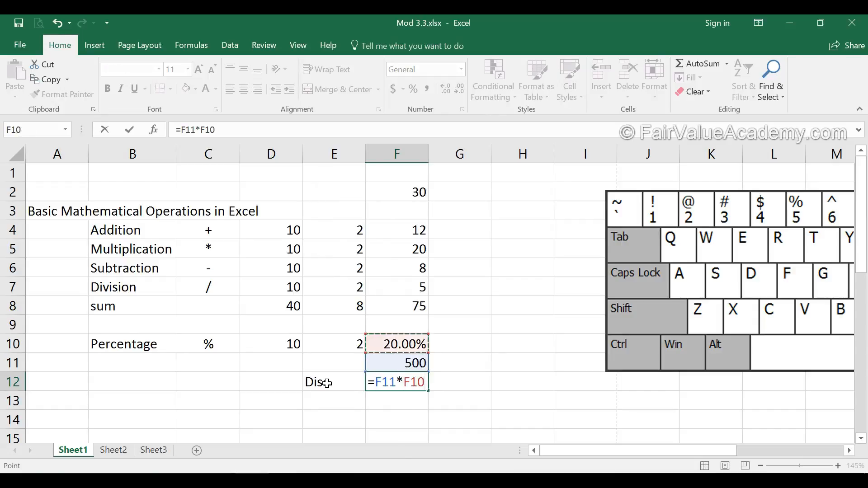
key(Return)
click(424, 384)
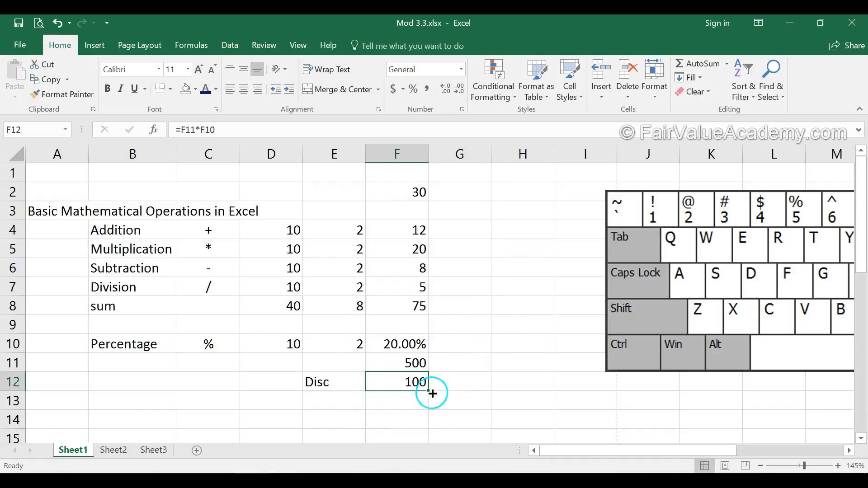
Step: Enter the label Total in cell A14
click(288, 302)
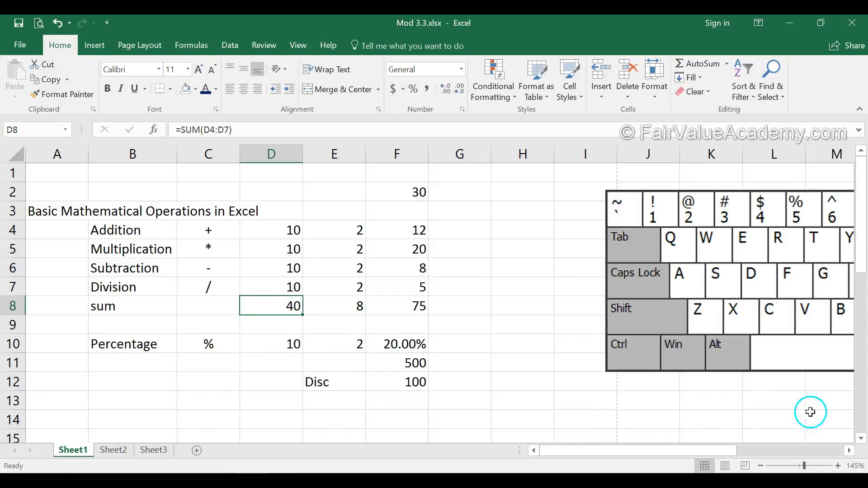
click(66, 414)
text(Total)
key(Tab)
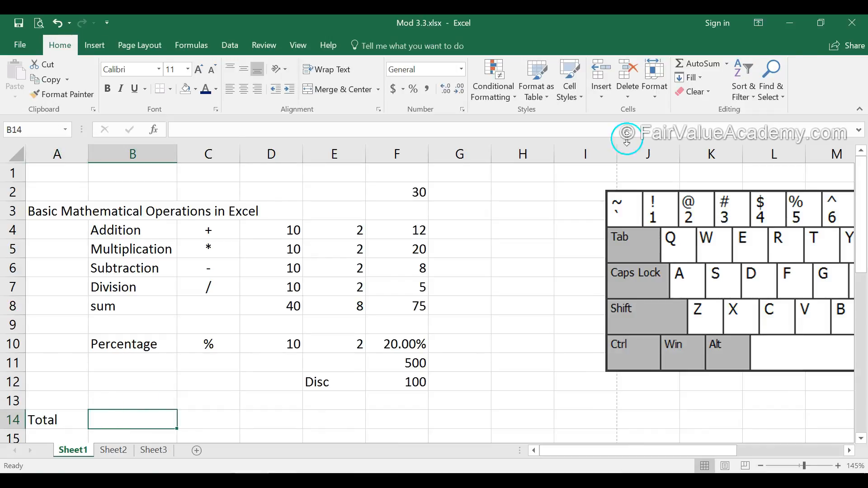
Step: Insert an AutoSum in B14 summing the range D4:D7
click(714, 64)
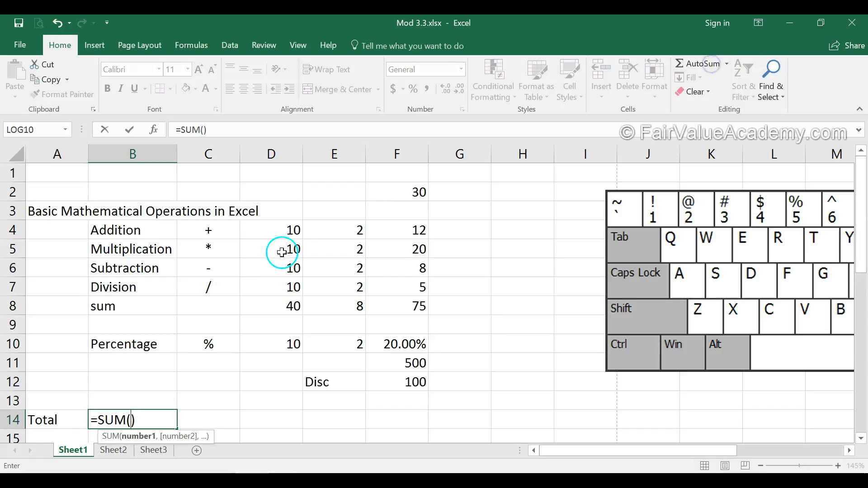
drag(291, 230, 291, 285)
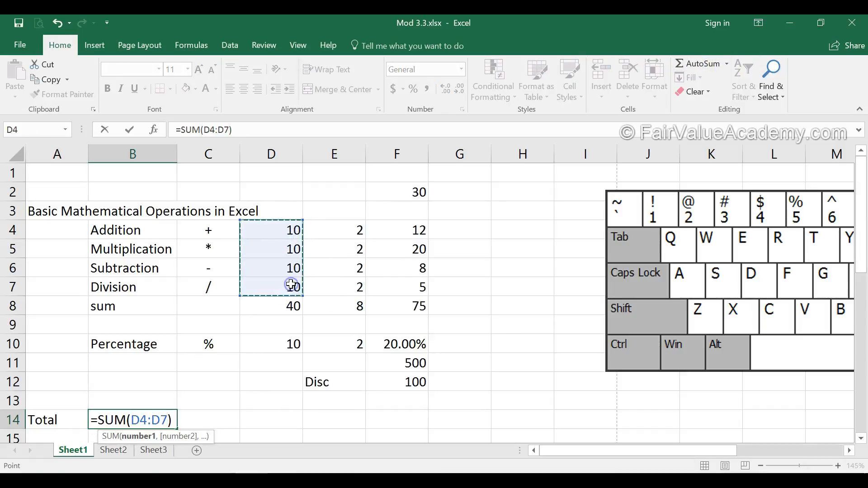
key(Return)
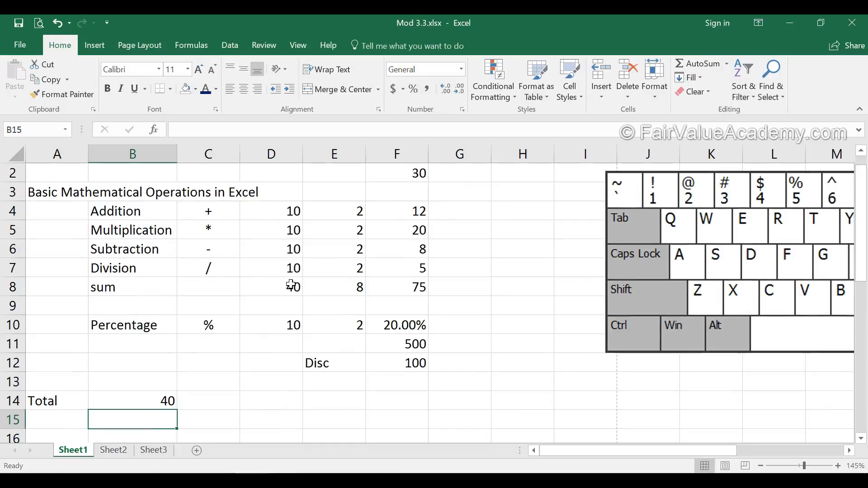